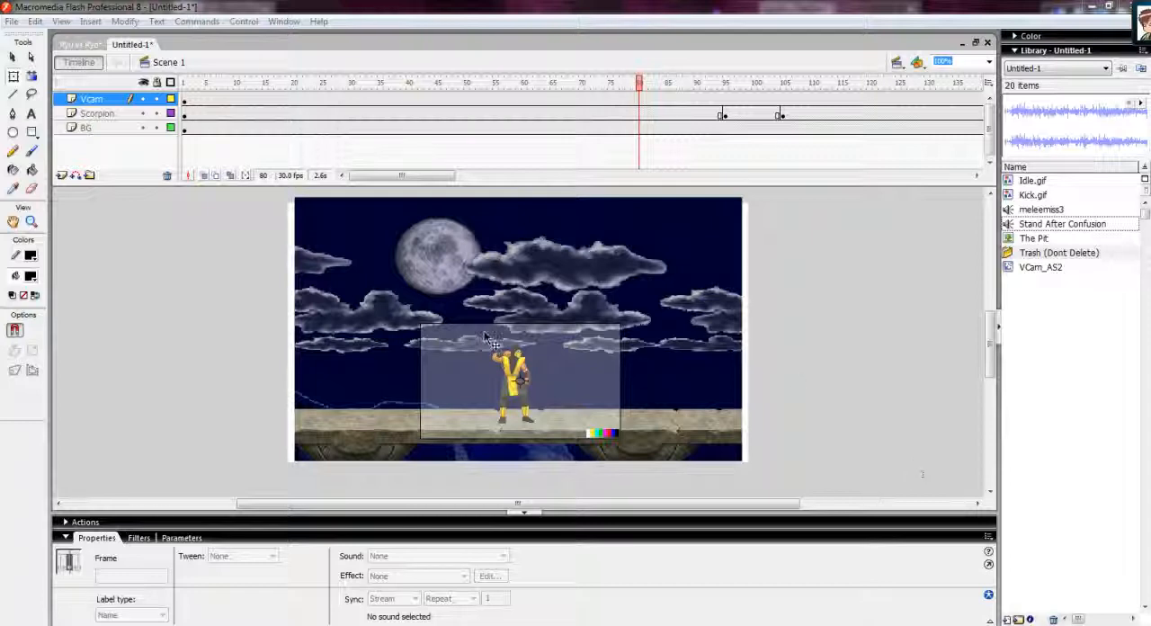
Test the movie from frame 3 to preview the animation, then close the preview window.
left_click(102, 111)
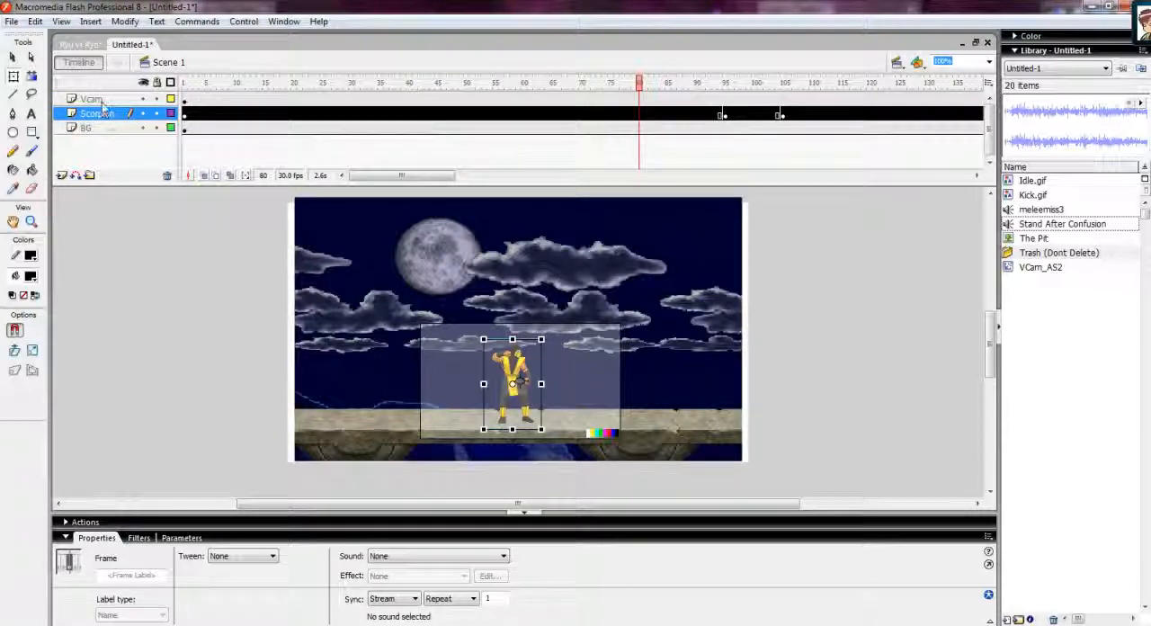
left_click(97, 99)
left_click(196, 82)
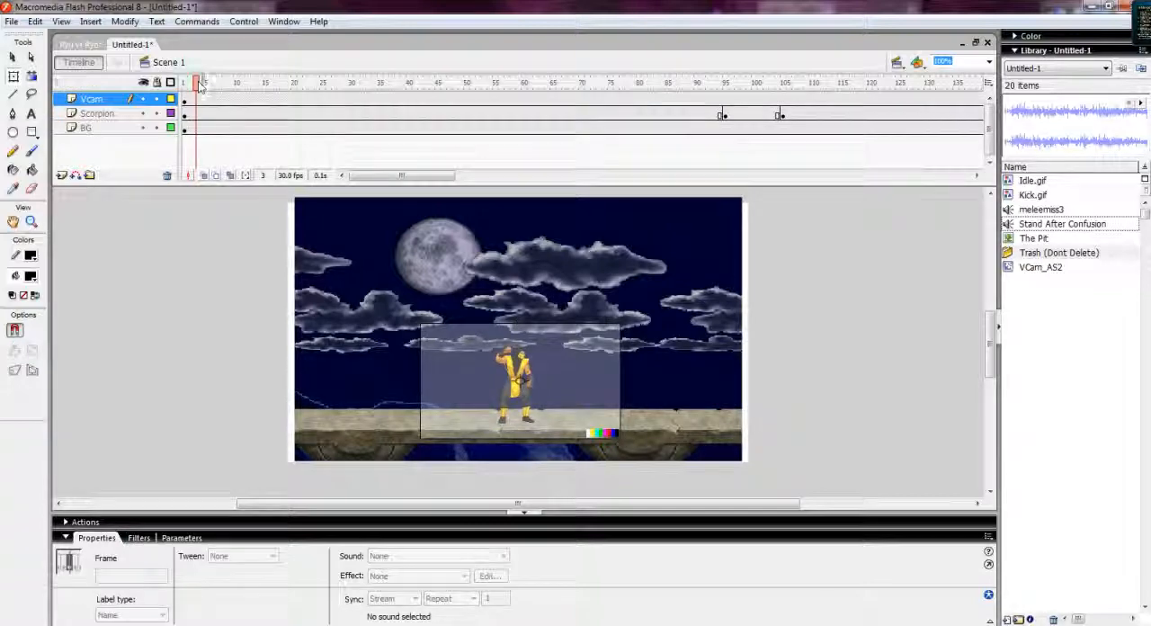
key("ctrl+Return")
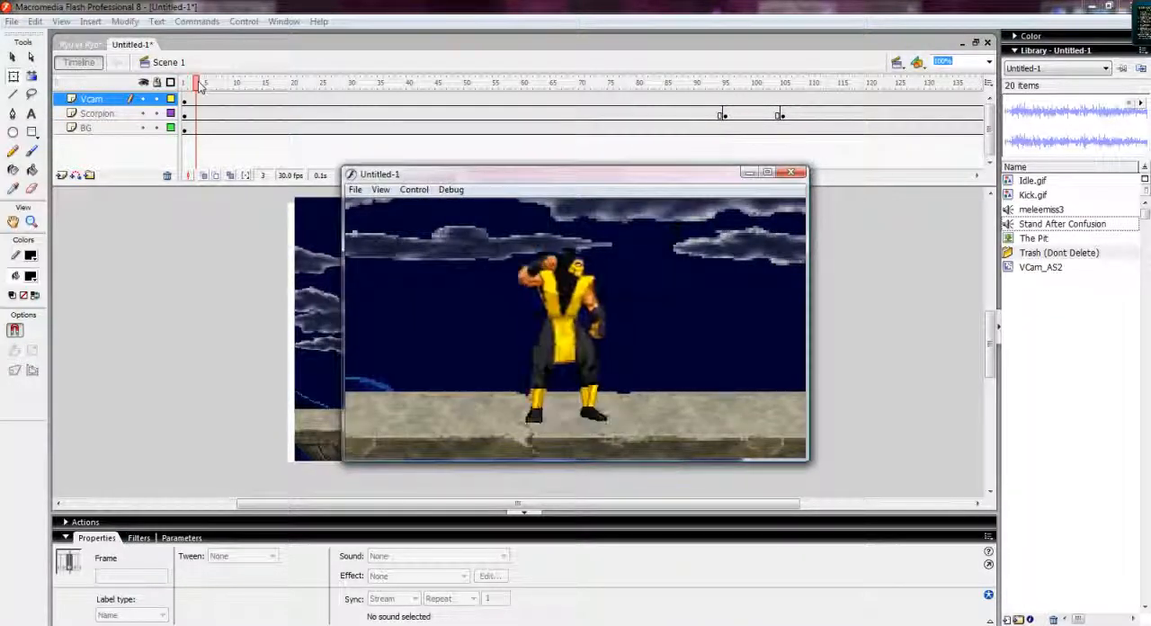
left_click(800, 174)
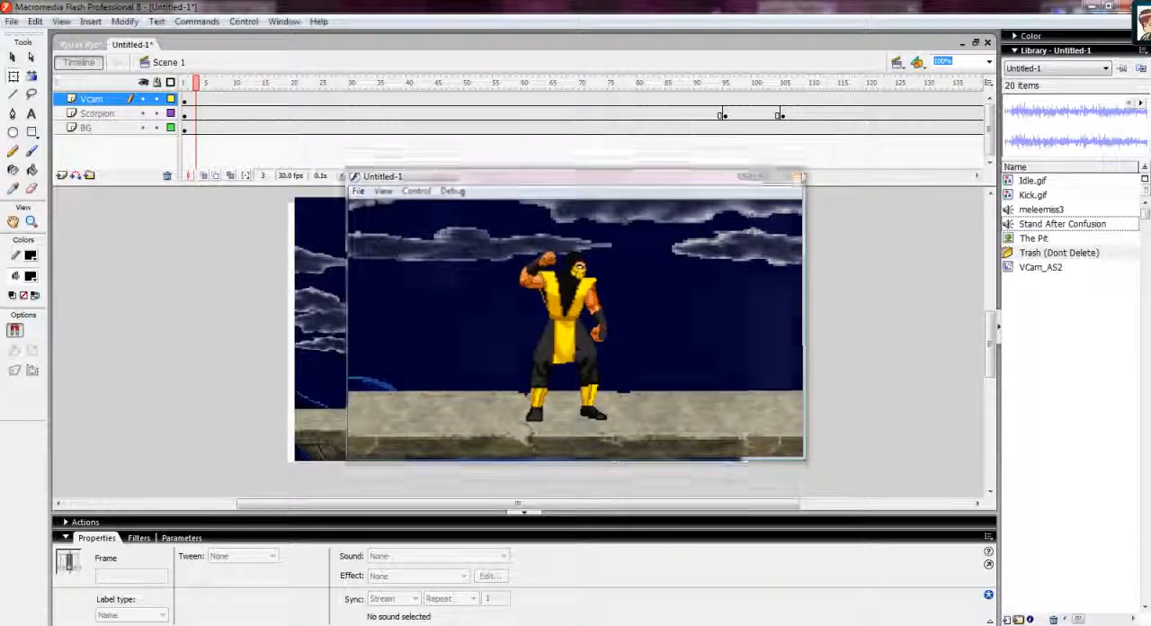
Insert a new layer above VCam and rename it Kick Miss.
left_click(686, 83)
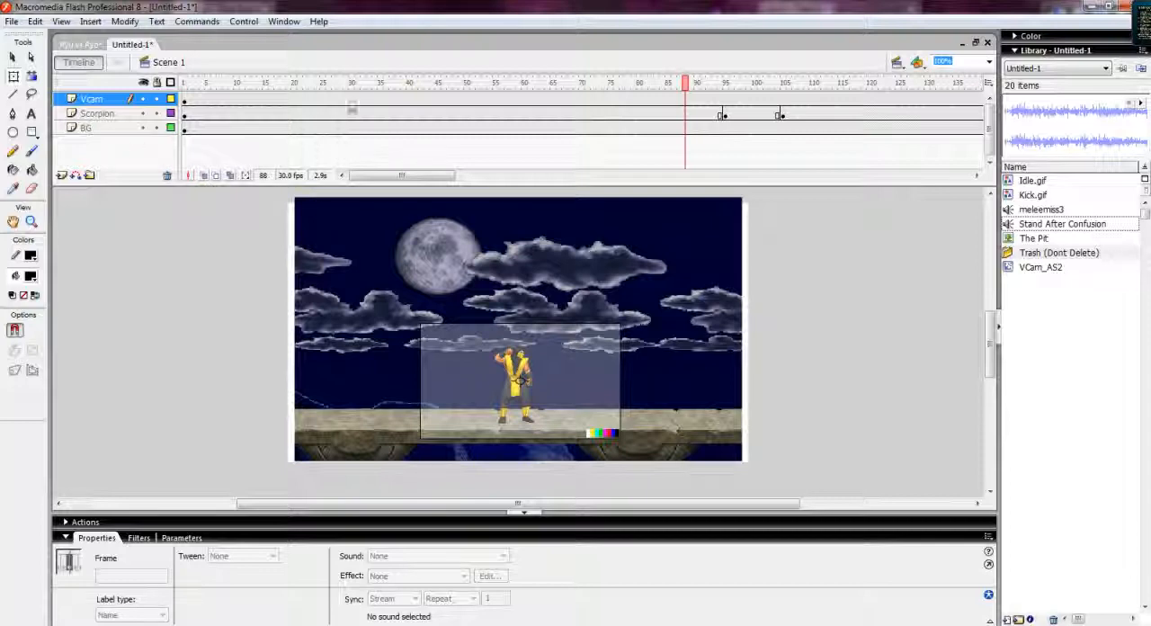
left_click_drag(689, 86, 635, 83)
left_click(61, 175)
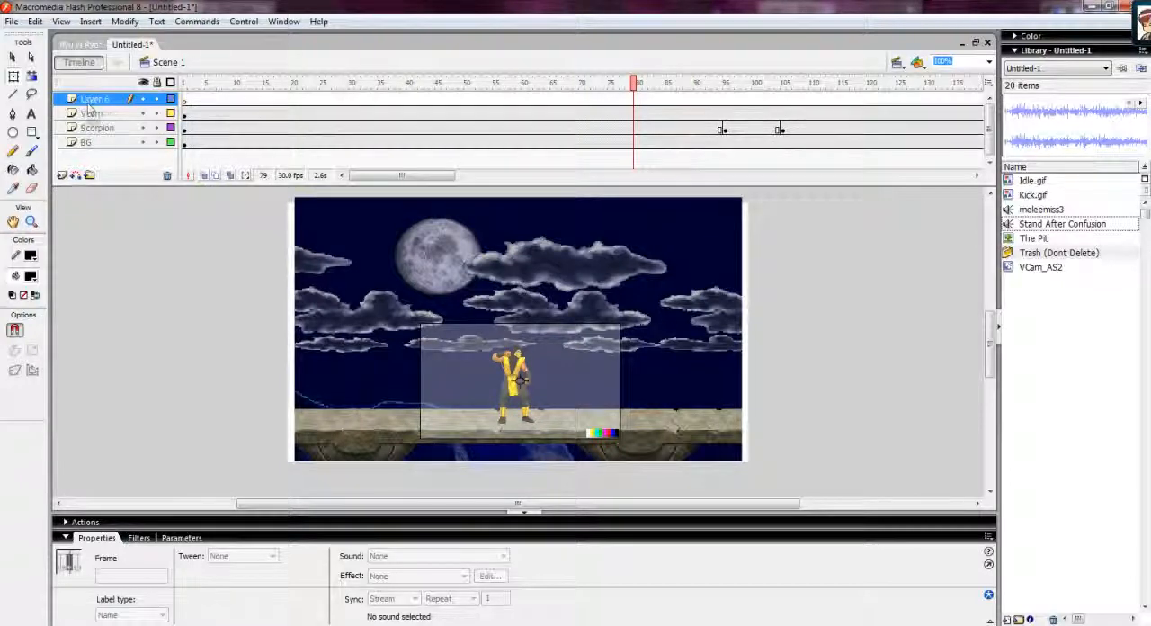
double_click(90, 100)
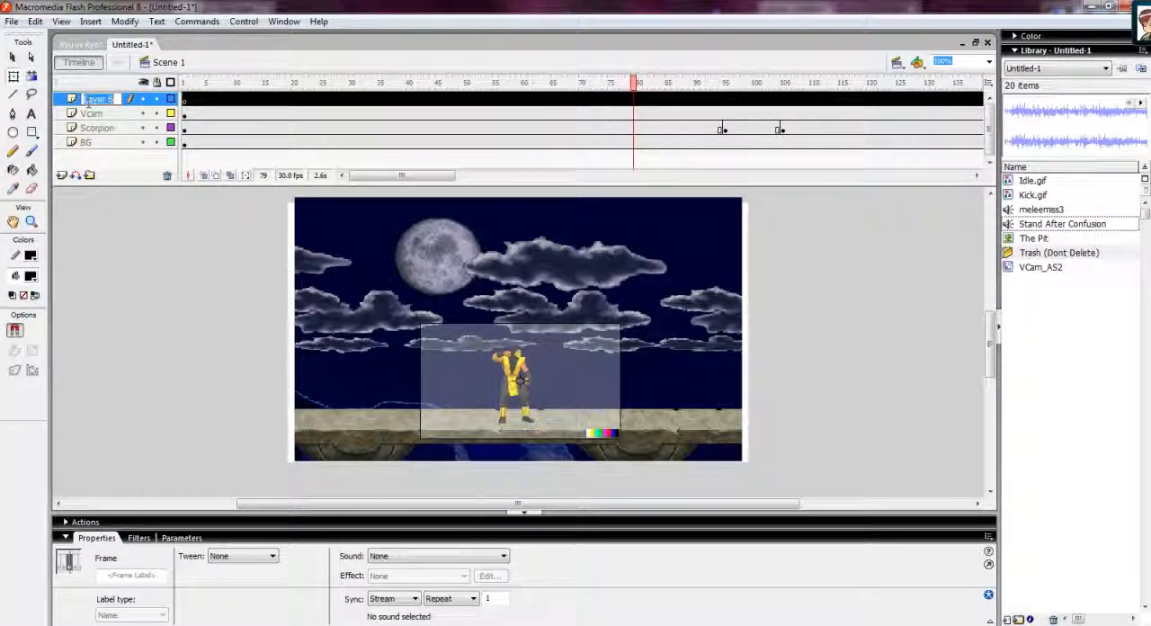
type("Kick Miss")
left_click(181, 272)
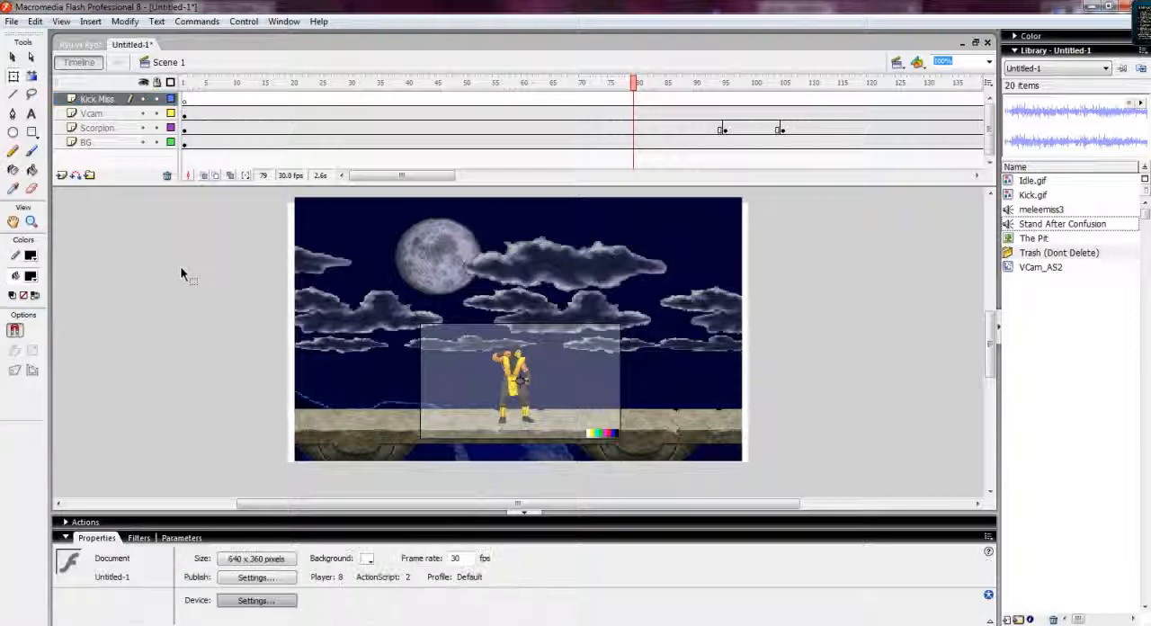
Convert frame 98 of the Kick Miss layer into a keyframe.
left_click_drag(639, 87, 743, 90)
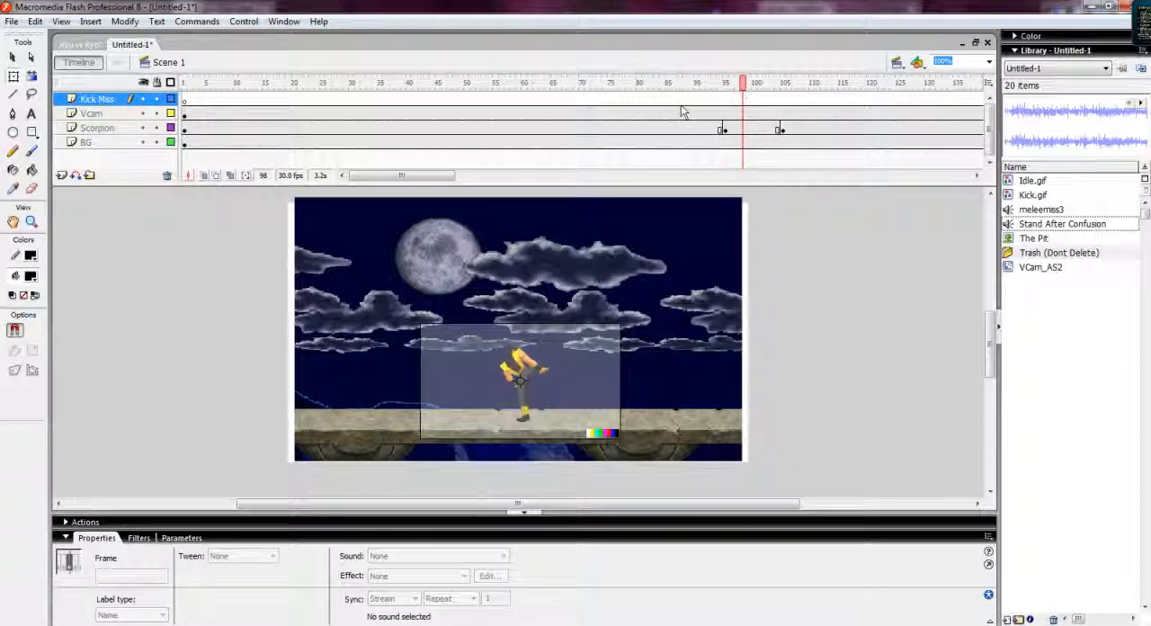
right_click(743, 99)
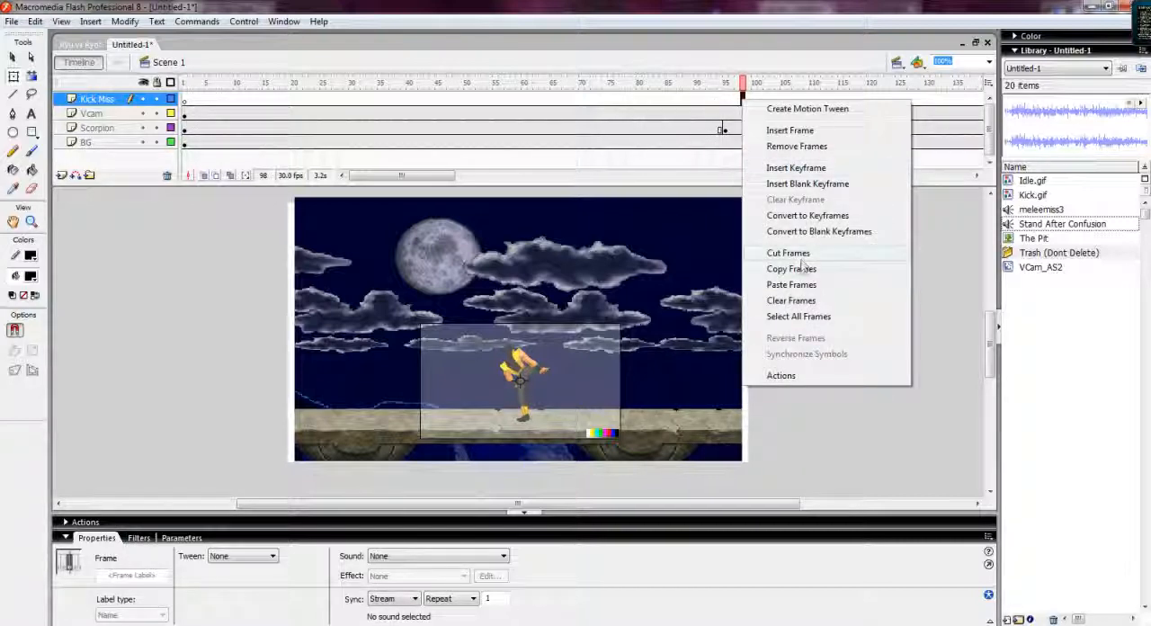
left_click(805, 216)
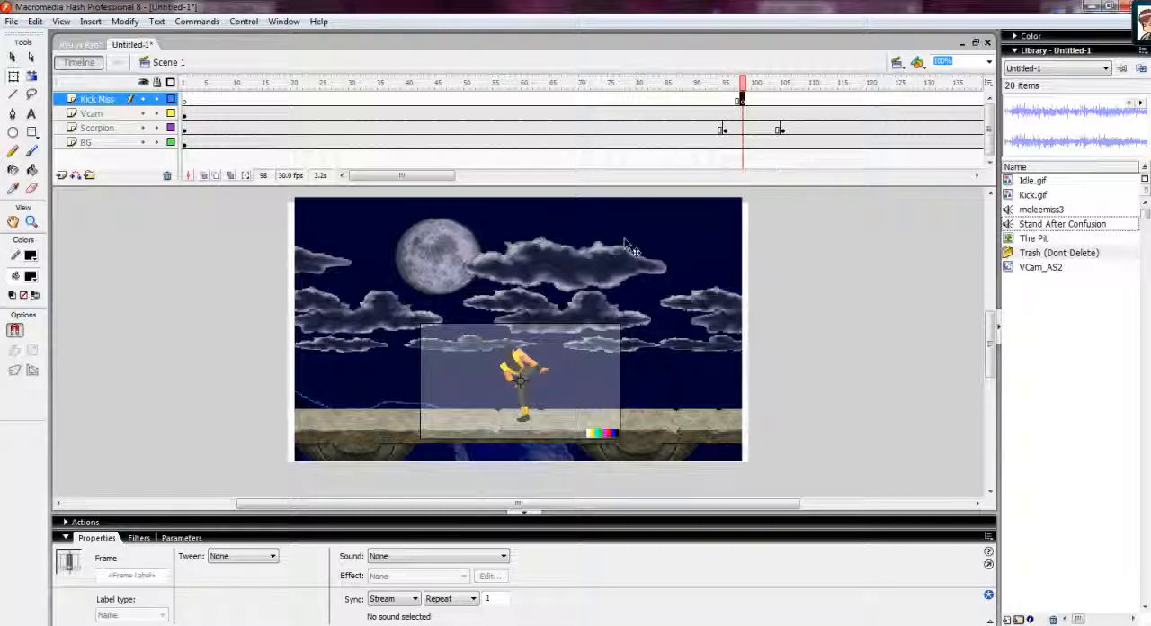
Place the meleemiss3 sound from the library onto the Kick Miss keyframe at frame 98.
left_click(1042, 210)
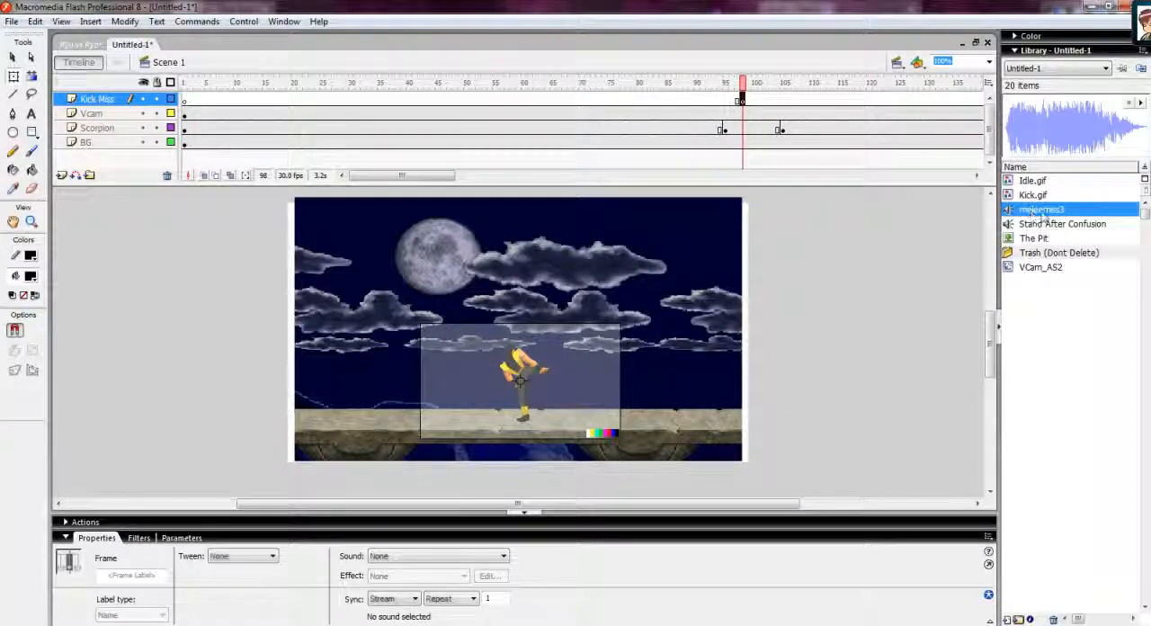
left_click_drag(1044, 216, 520, 381)
left_click_drag(746, 87, 692, 95)
left_click(760, 106)
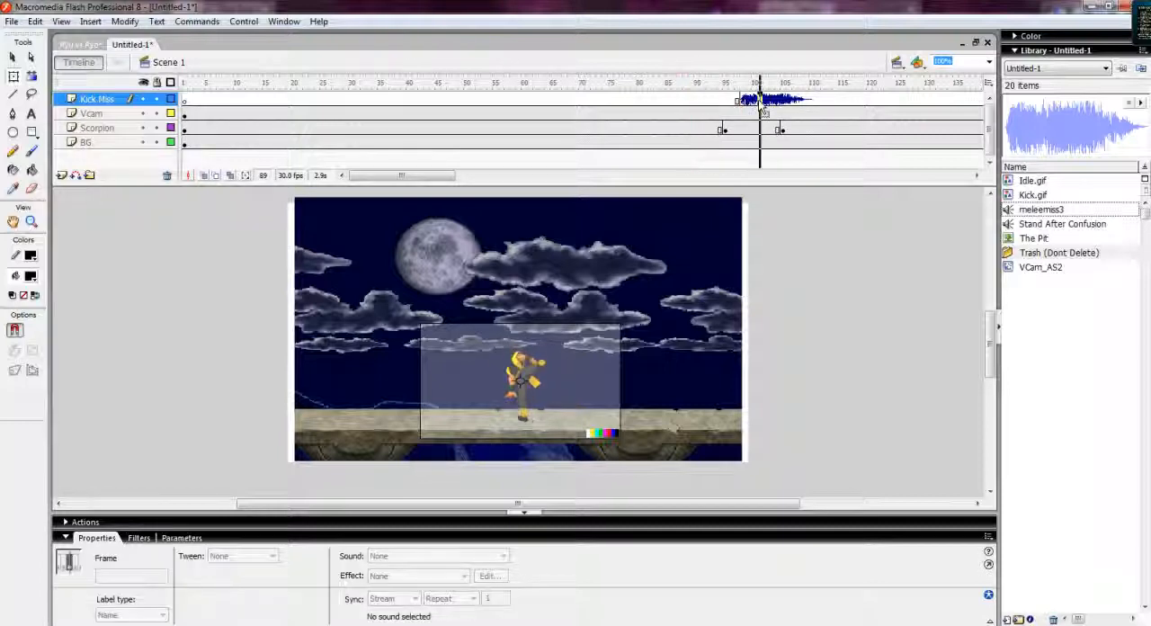
left_click(717, 102)
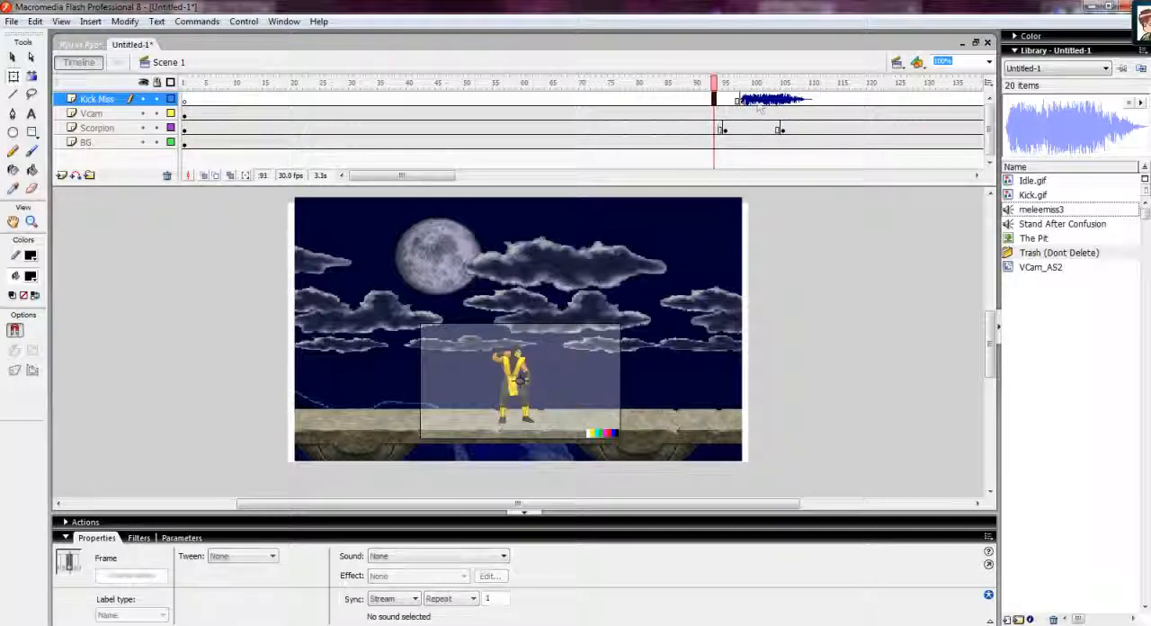
Edit the meleemiss3 sound envelope, lowering the start volume handles of both channels, and preview it.
left_click(767, 102)
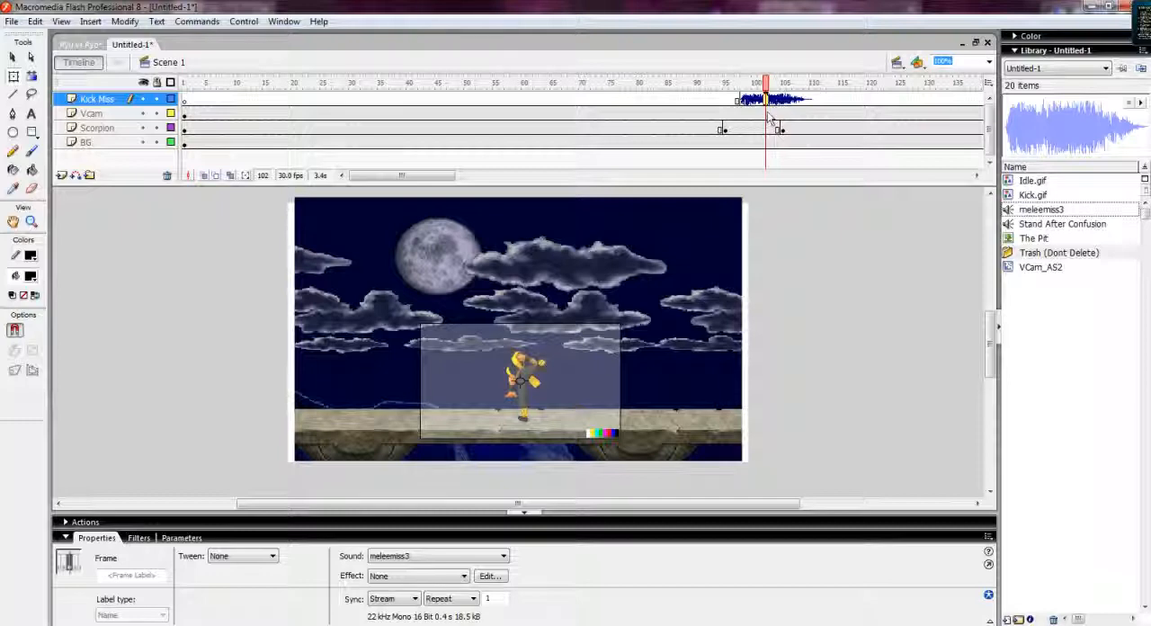
left_click(490, 576)
left_click_drag(389, 235, 389, 283)
left_click_drag(389, 340, 389, 398)
left_click(404, 454)
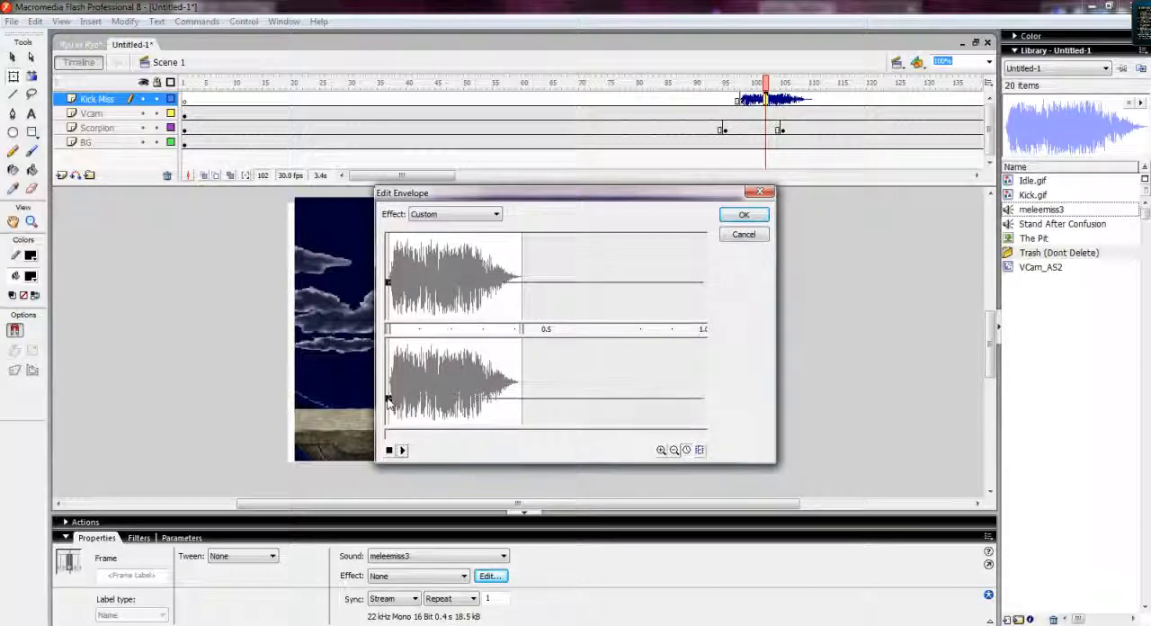
left_click_drag(389, 283, 389, 287)
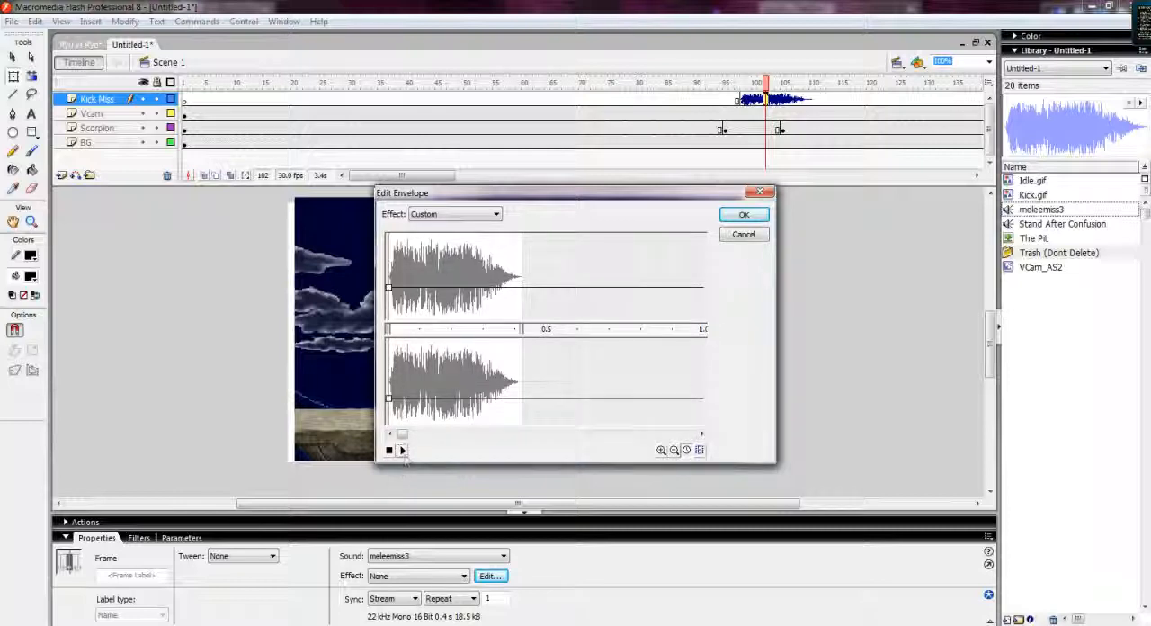
left_click(744, 214)
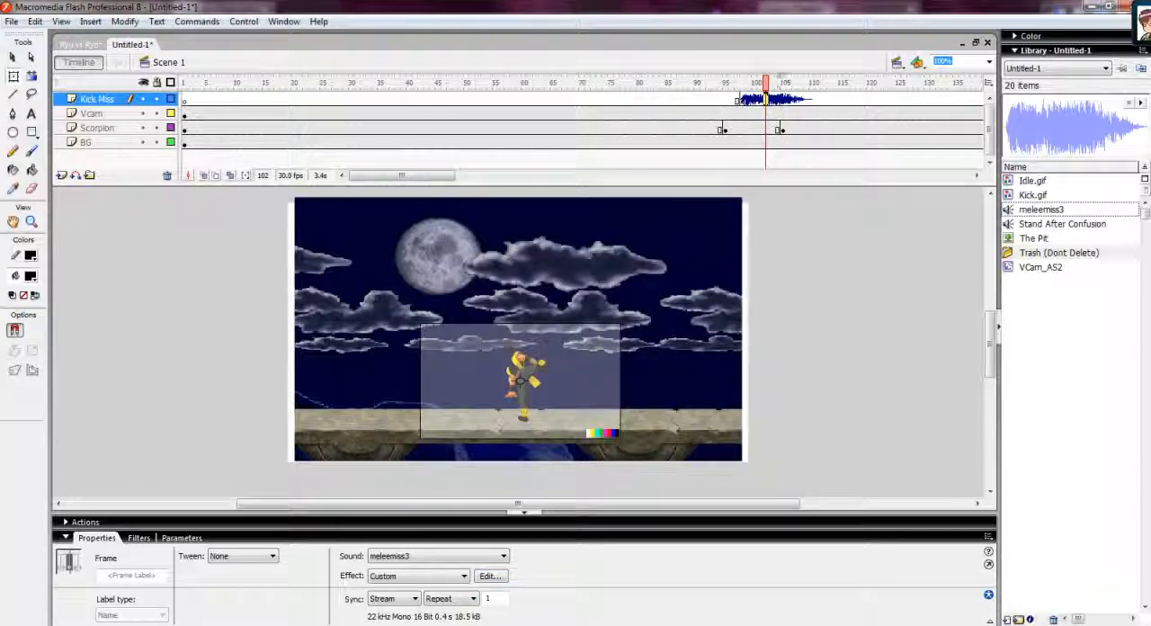
Play the timeline from about frame 72 to preview the kick with its sound.
left_click_drag(772, 81, 598, 84)
key("Return")
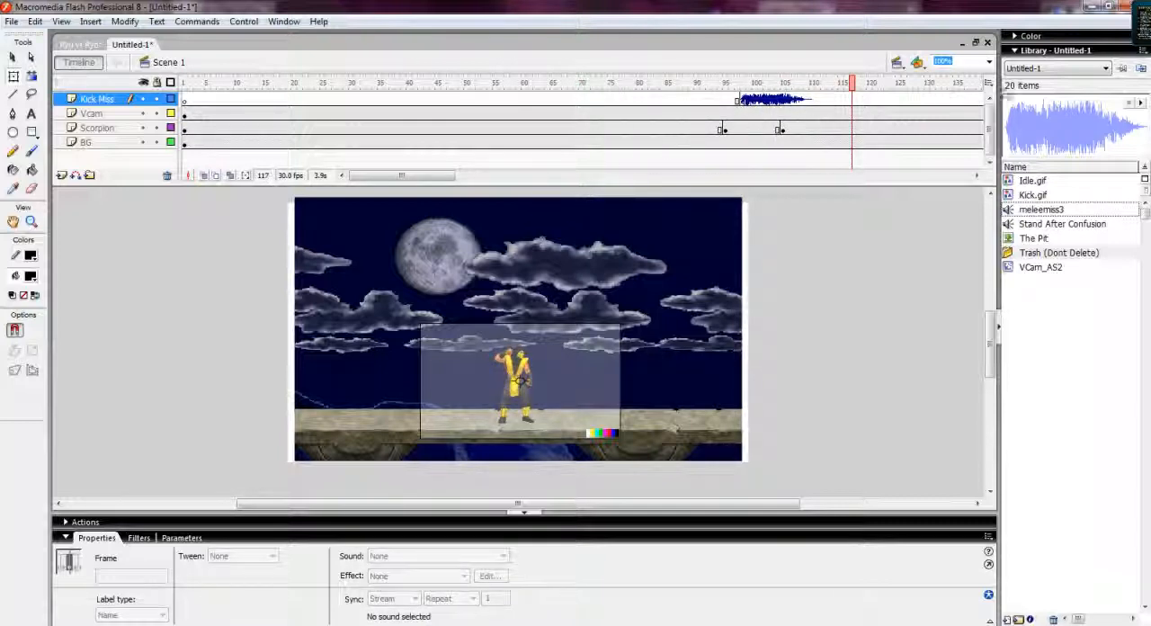
left_click_drag(853, 82, 669, 93)
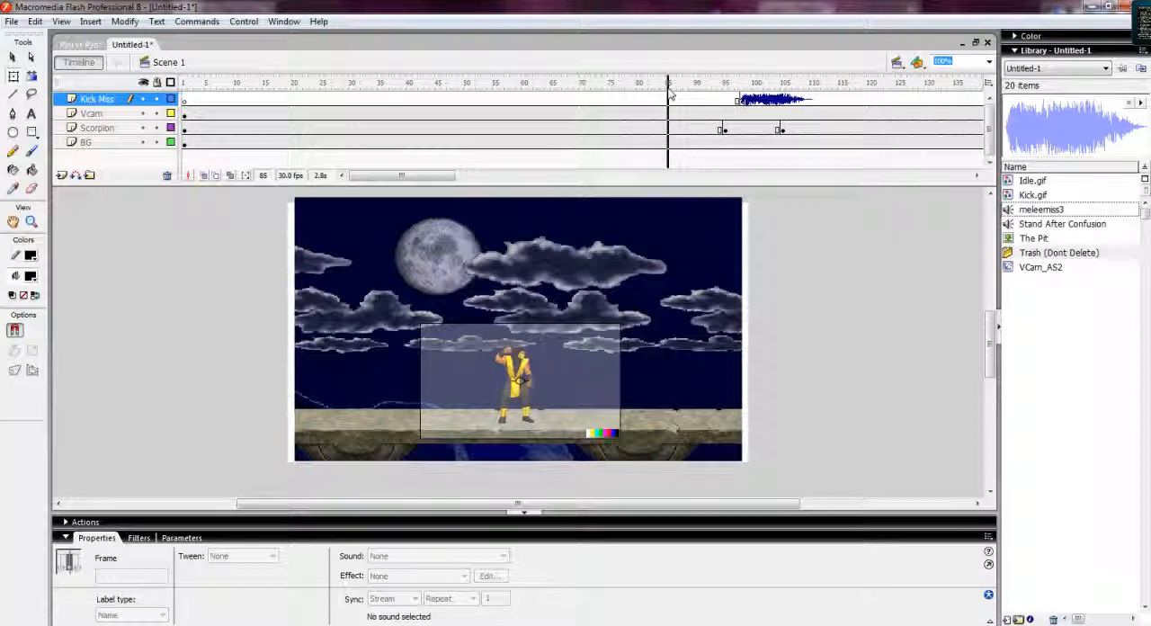
Convert frame 111 of the Kick Miss layer into a keyframe to end the sound.
left_click(817, 100)
right_click(821, 104)
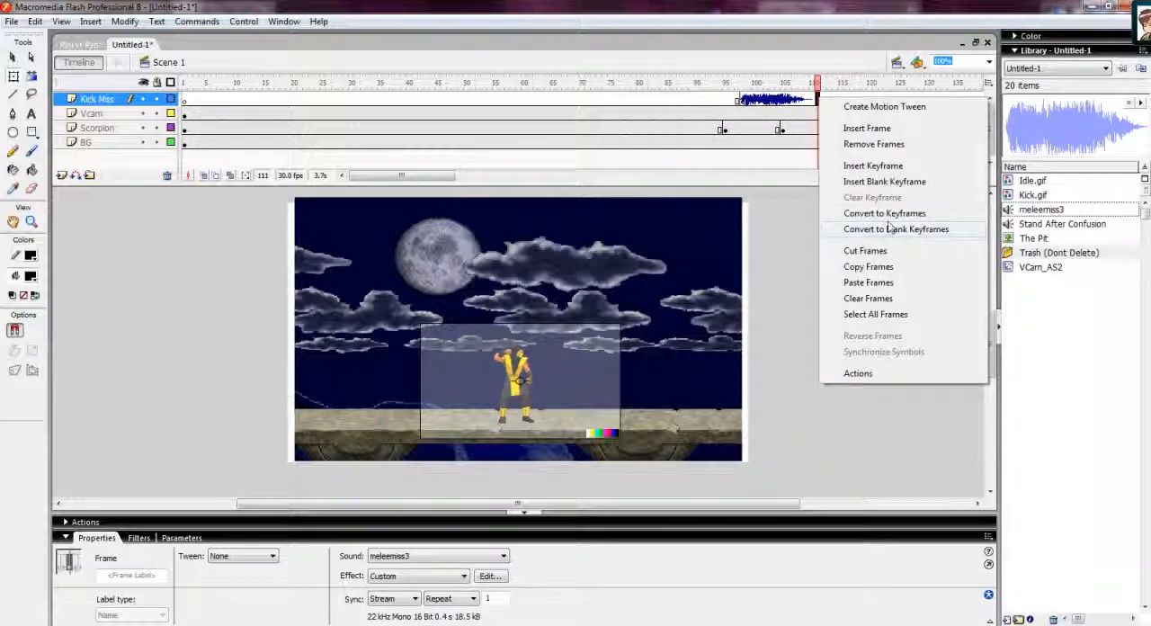
left_click(886, 213)
Try to change the meleemiss3 sound's sync setting to Start.
left_click_drag(823, 83, 771, 103)
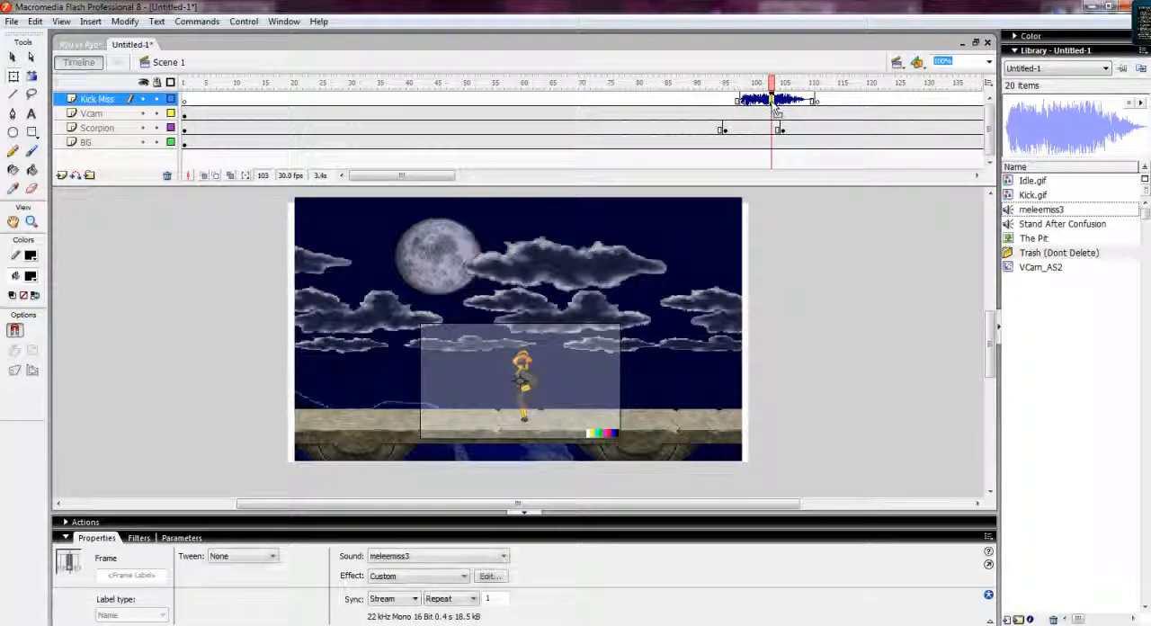
left_click(388, 599)
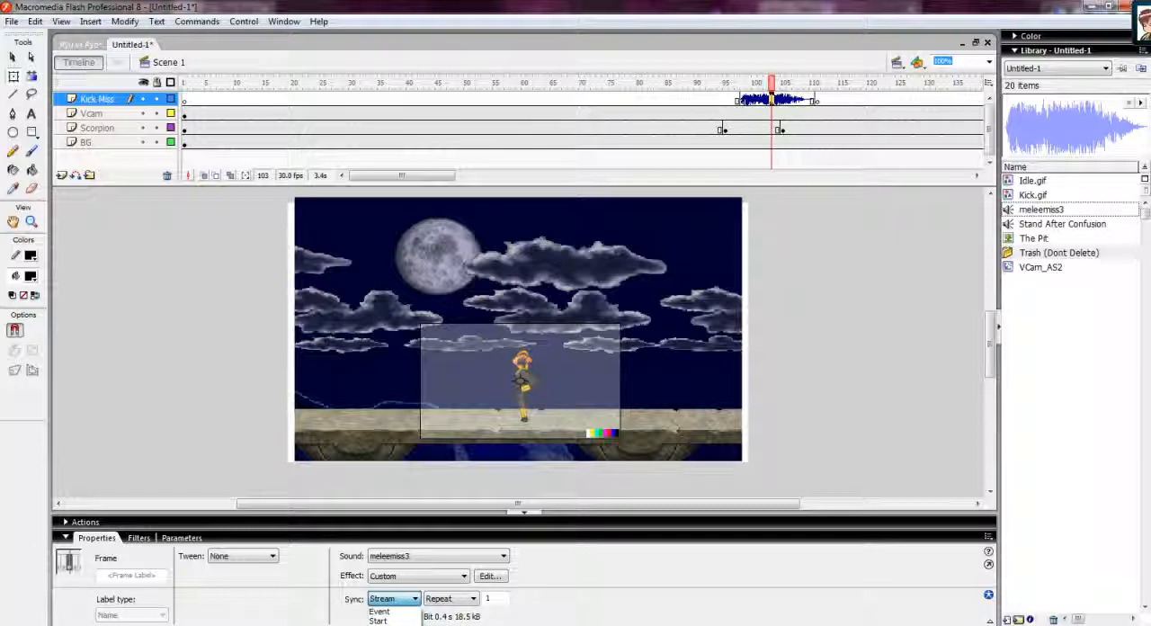
left_click(381, 625)
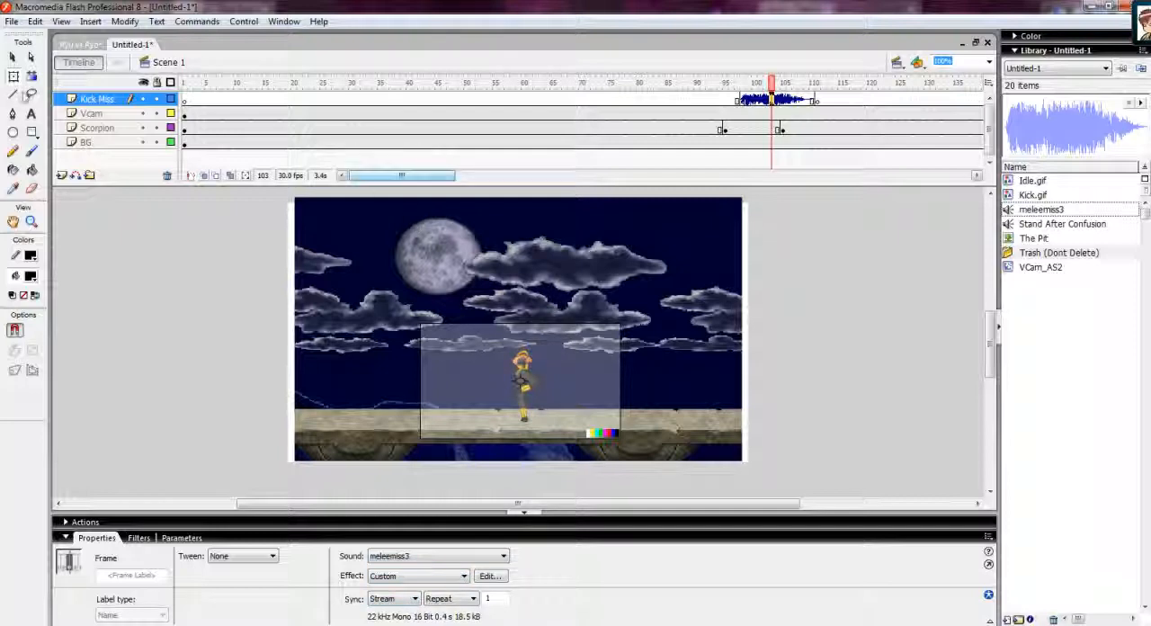
Open Publish Settings and set the audio stream compression bit rate to 160 kbps.
left_click(12, 22)
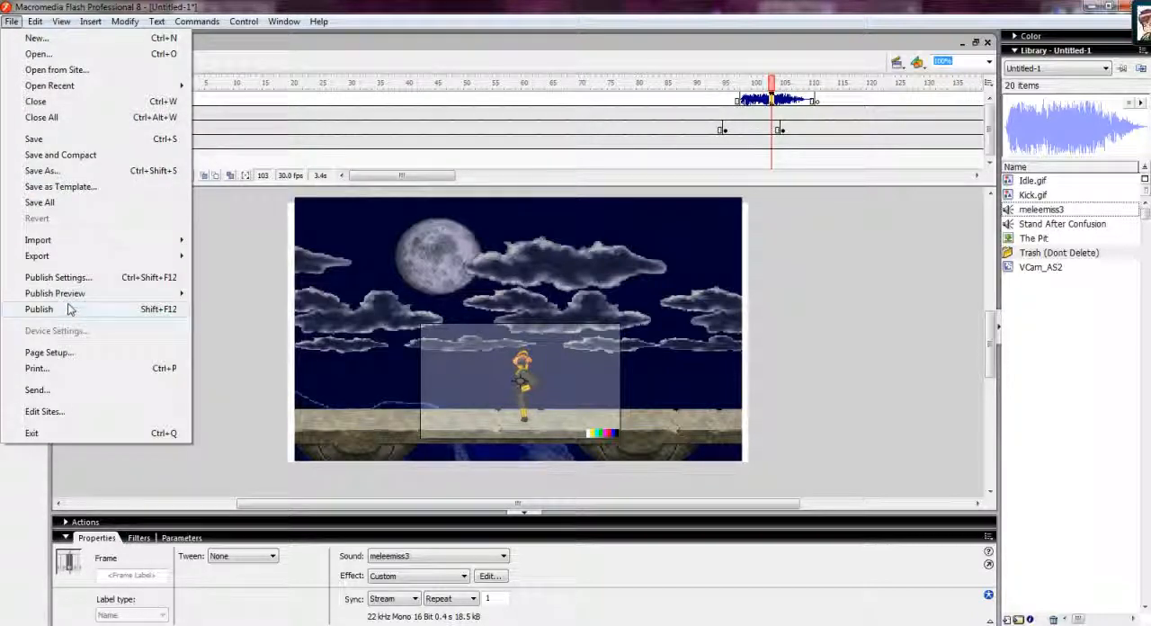
left_click(81, 278)
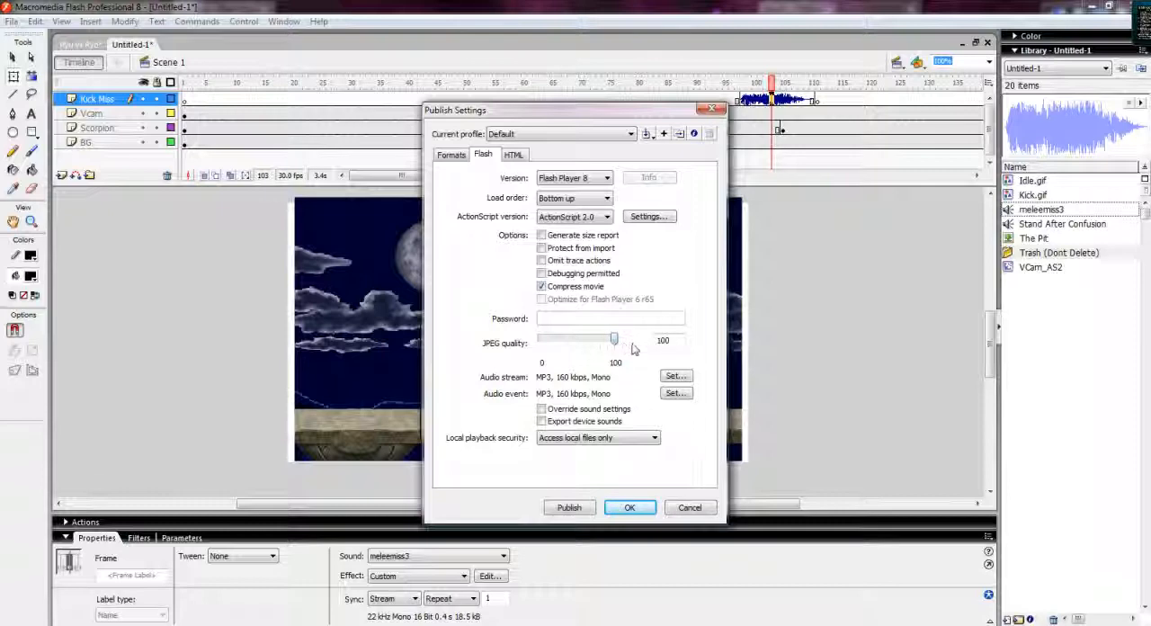
left_click(678, 377)
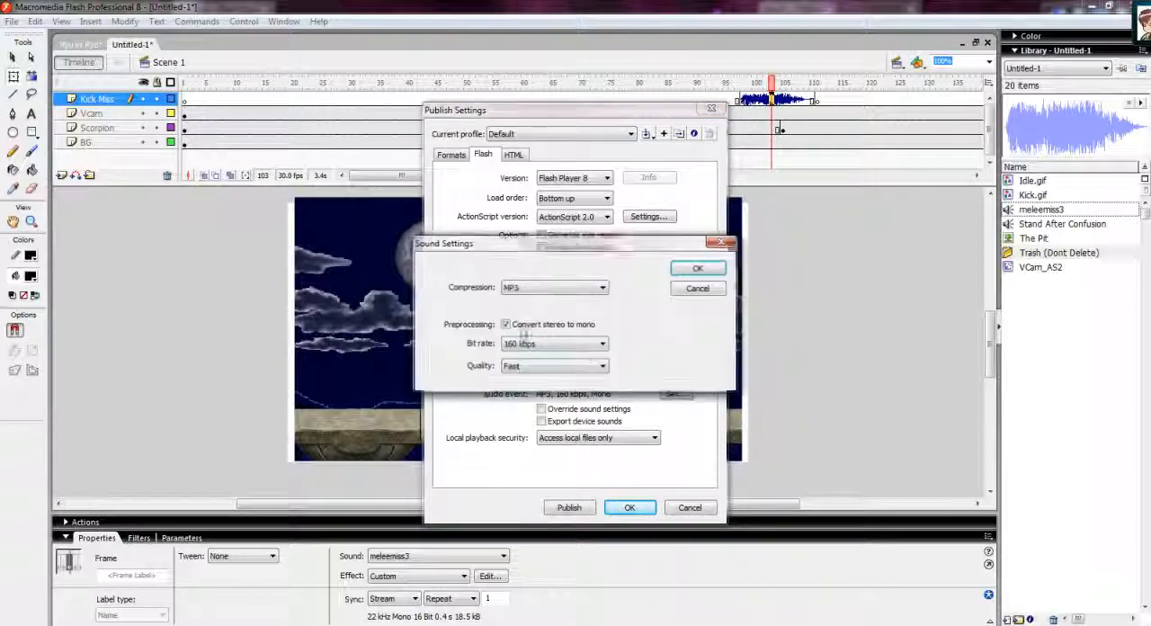
left_click(530, 344)
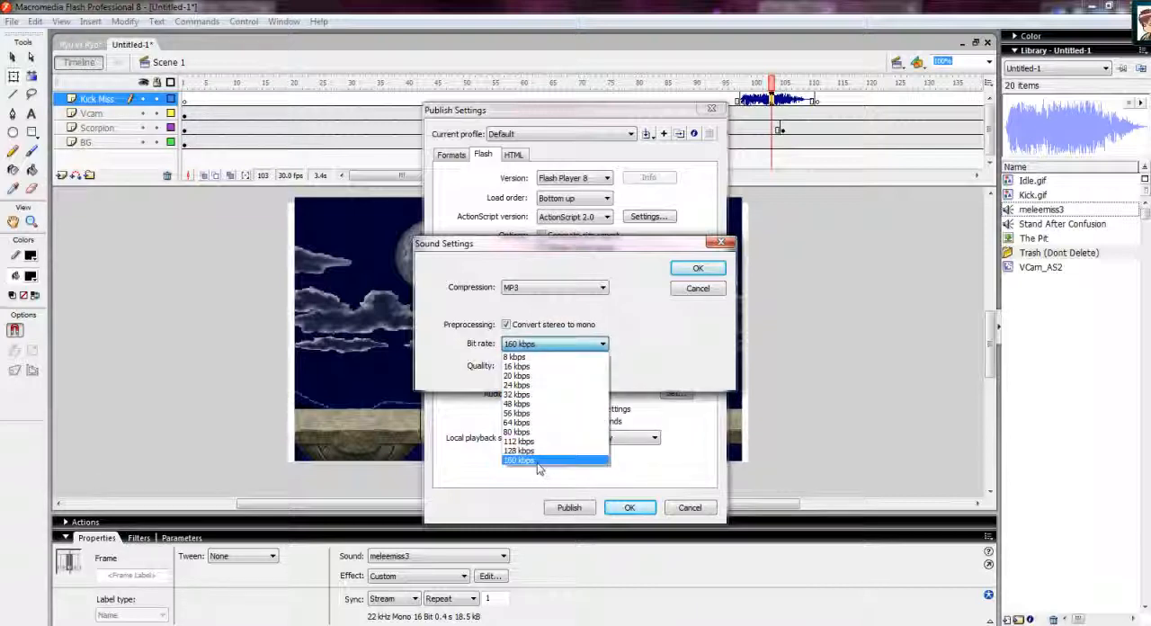
left_click(537, 461)
left_click(698, 270)
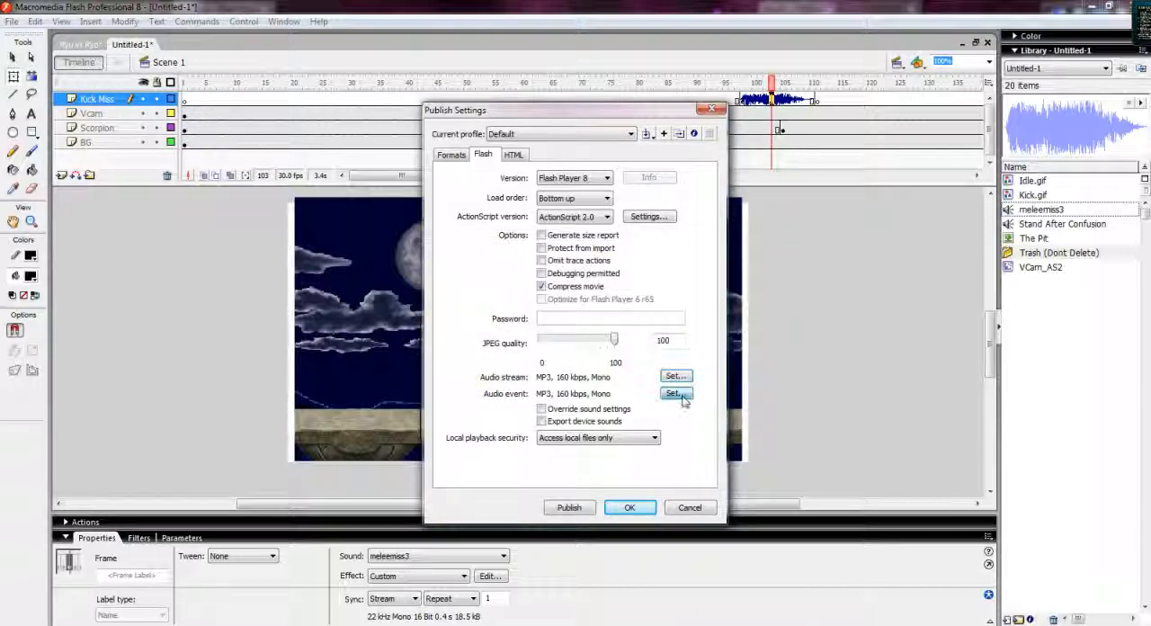
Set the audio event bit rate to 160 kbps and apply the publish settings.
left_click(676, 394)
left_click(531, 345)
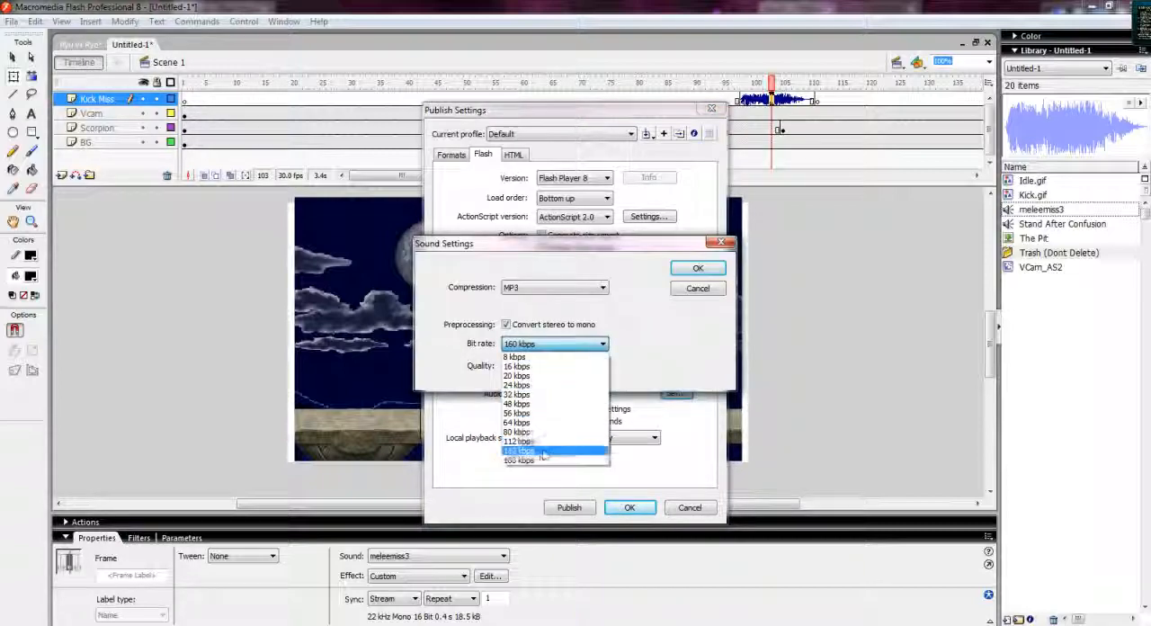
left_click(539, 454)
left_click(698, 268)
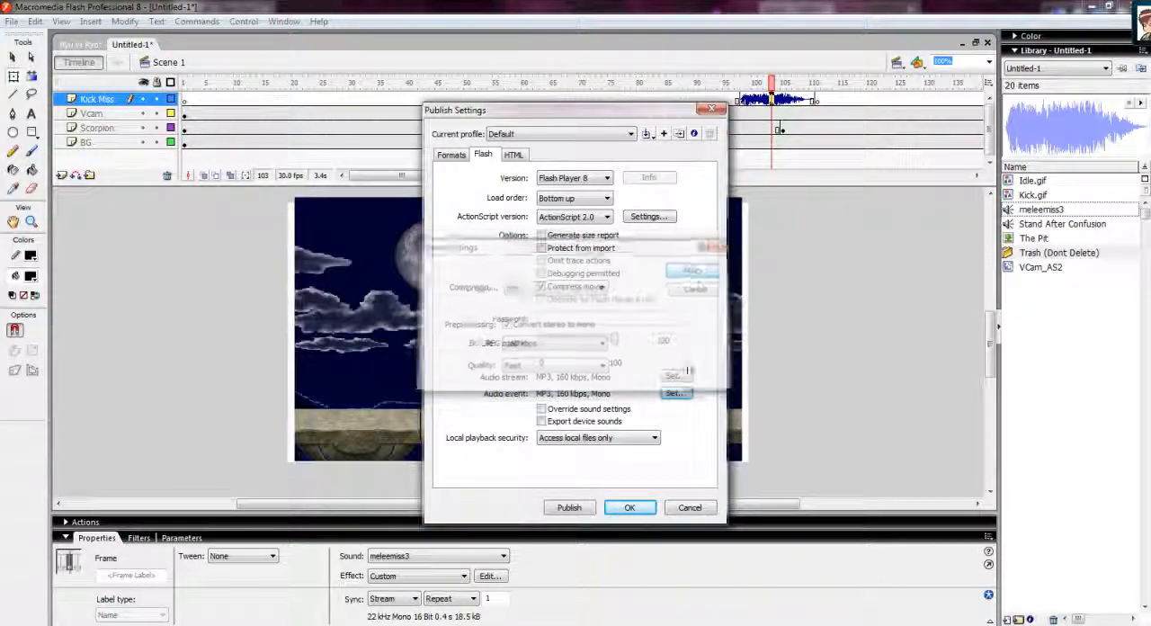
left_click(630, 508)
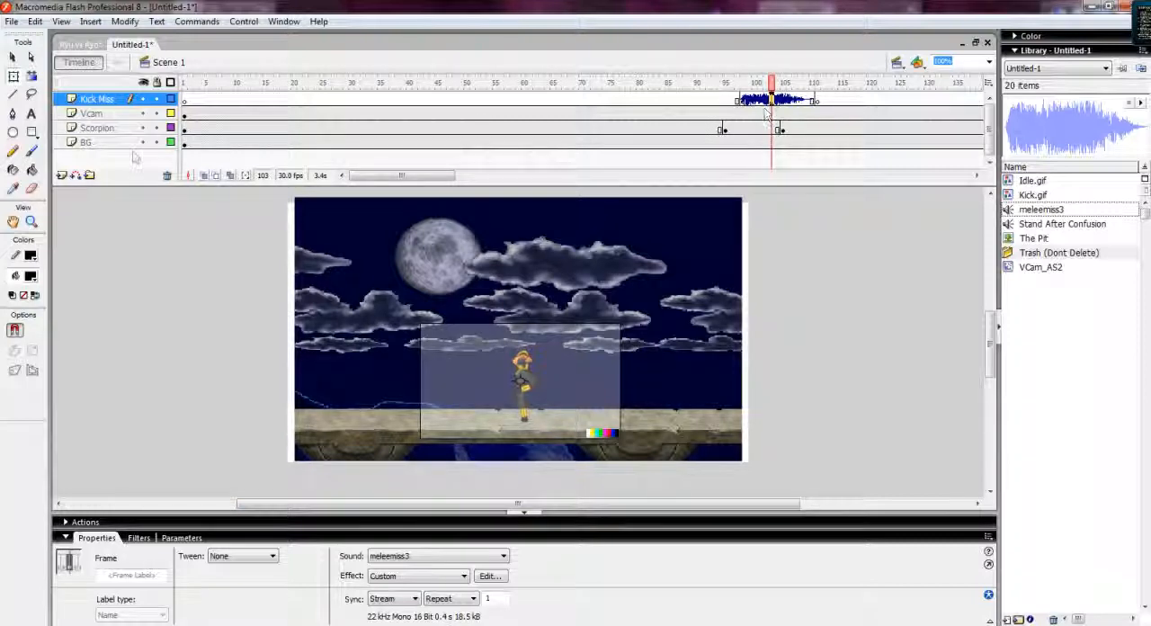
Play back the kick animation on the timeline to check the kick-miss sound's timing.
left_click(97, 112)
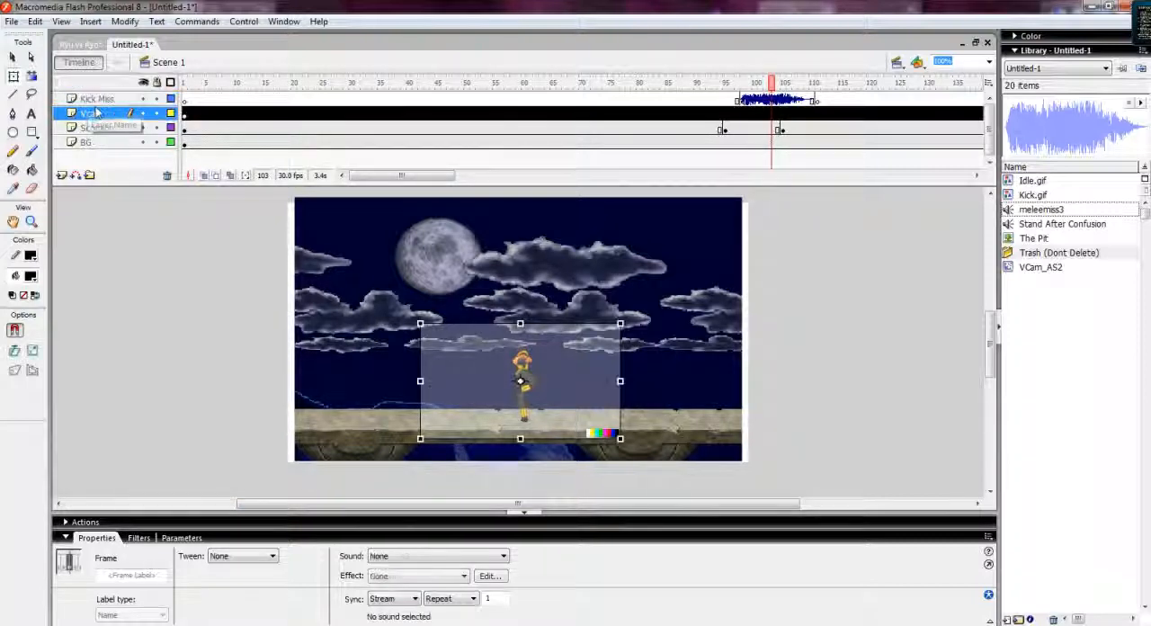
left_click(97, 99)
left_click(593, 83)
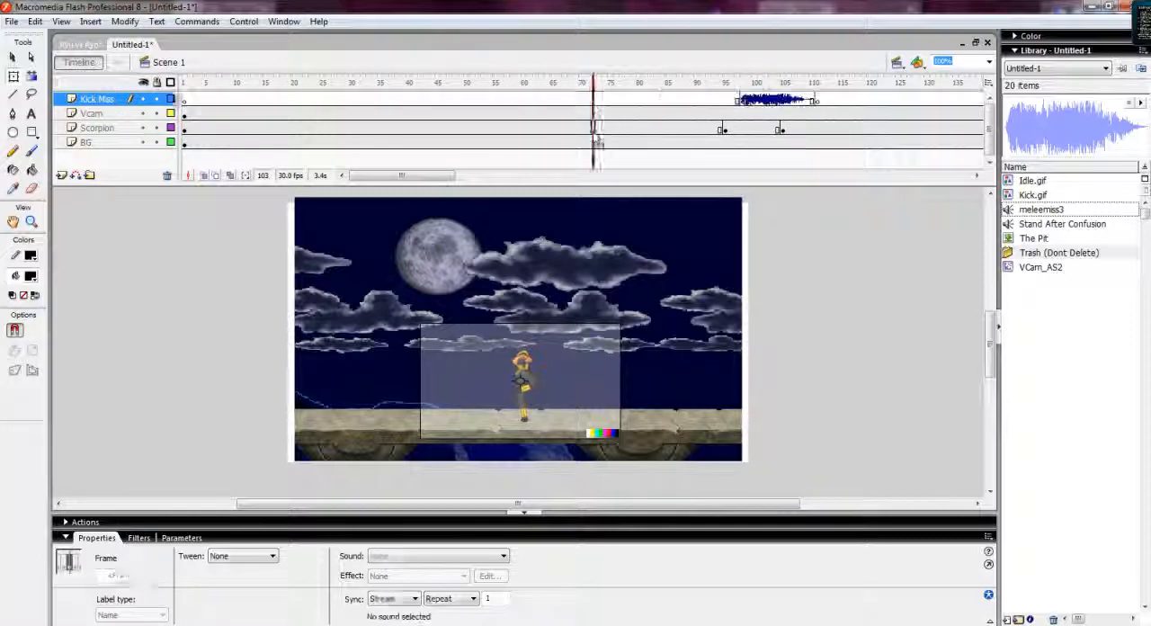
left_click(593, 128)
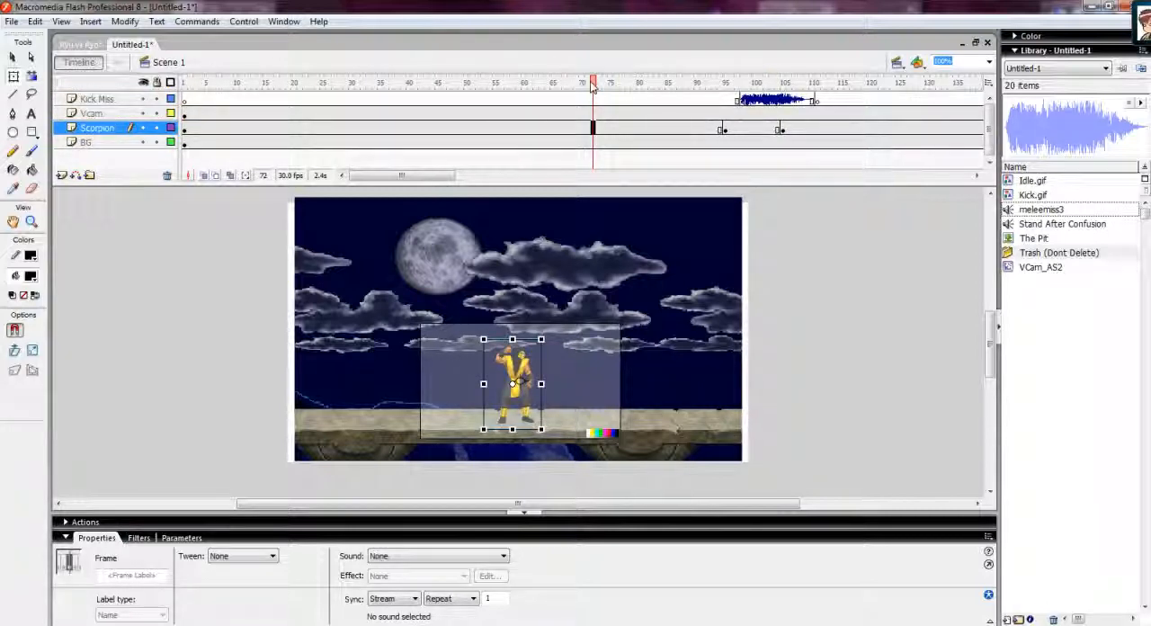
left_click(403, 102)
key("Return")
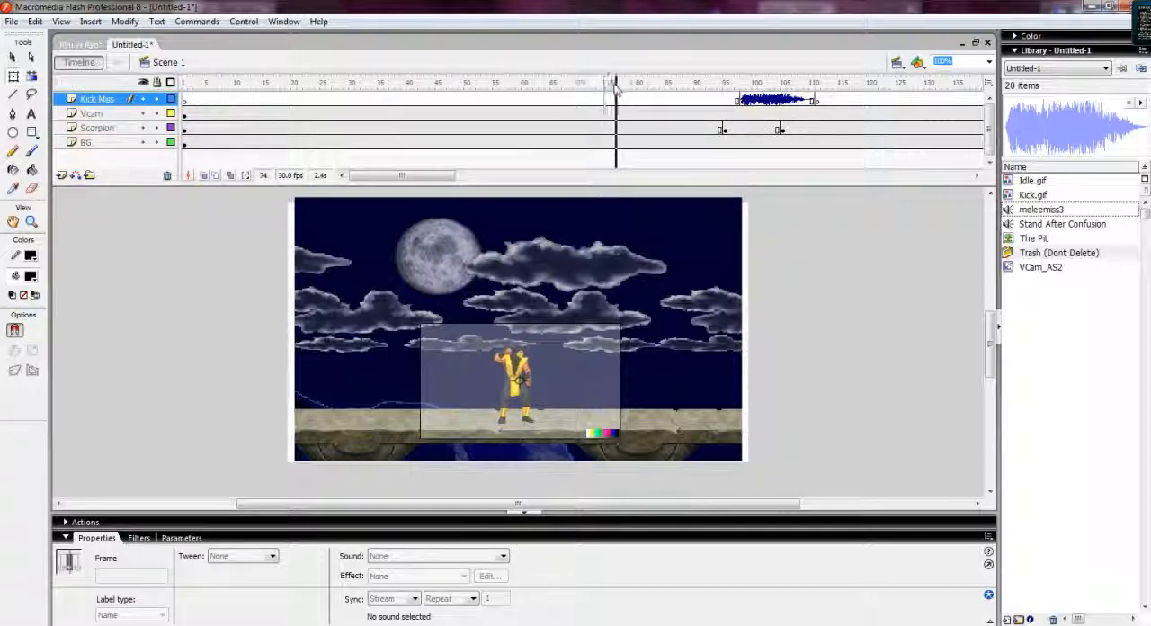
left_click_drag(641, 89, 772, 82)
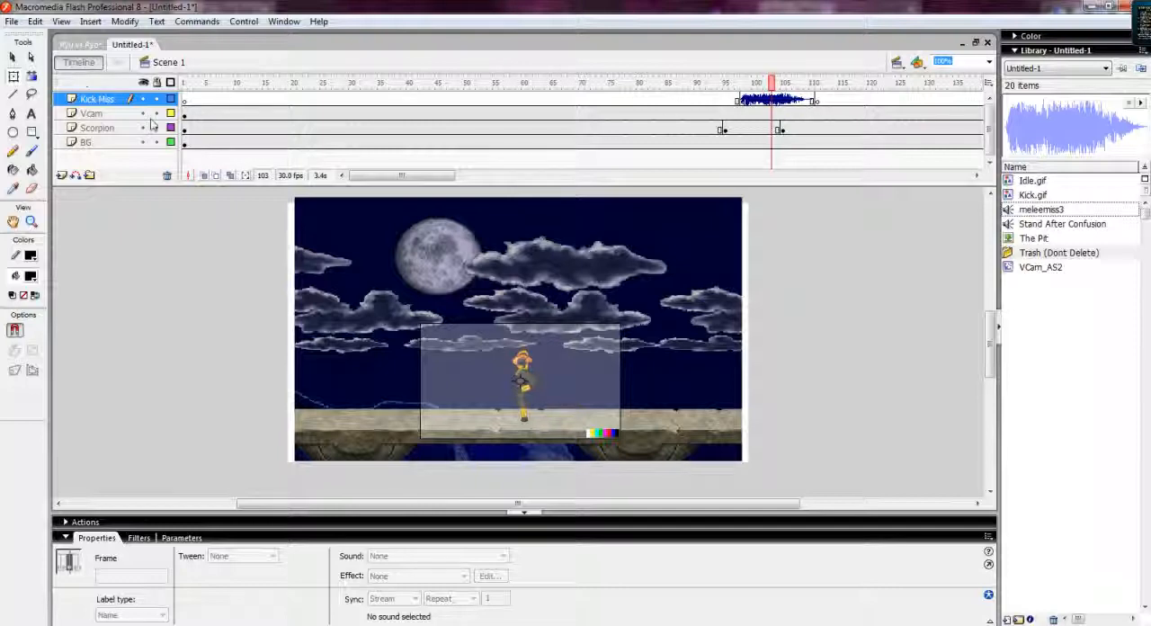
Insert a new layer above the Kick Miss layer and name it BGM.
left_click(90, 101)
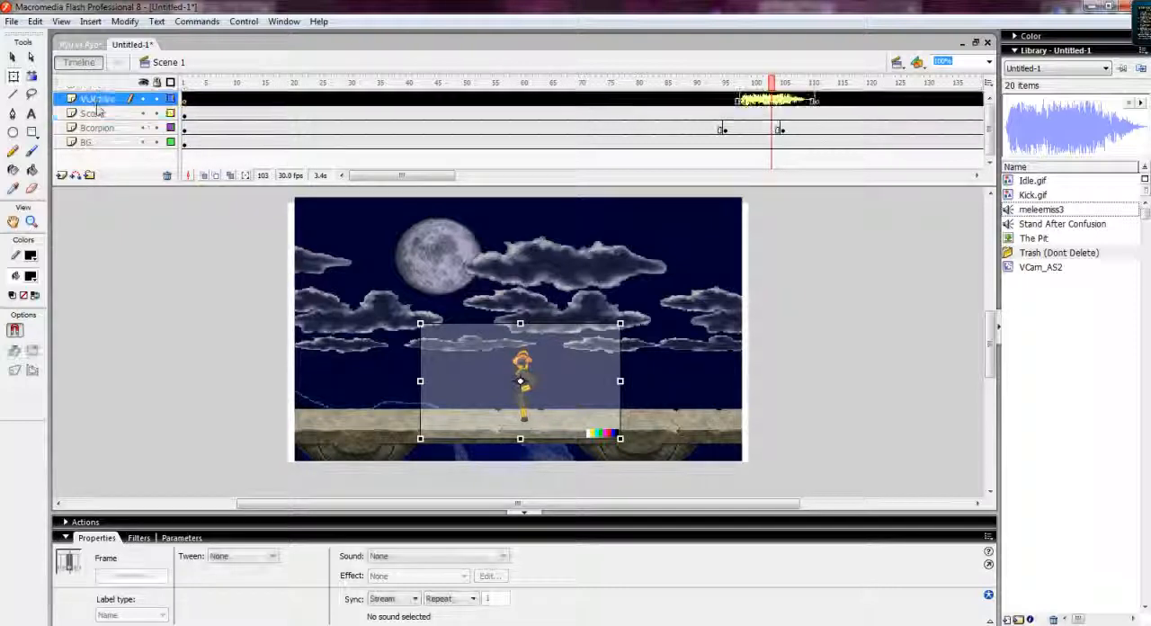
left_click(61, 175)
double_click(90, 100)
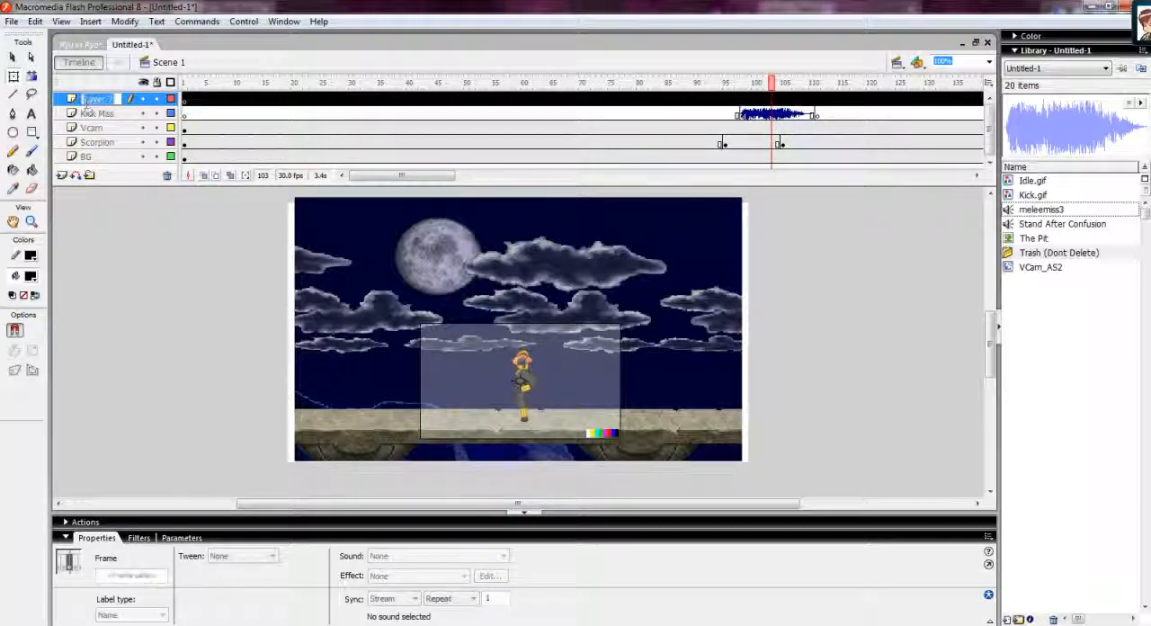
type("GM")
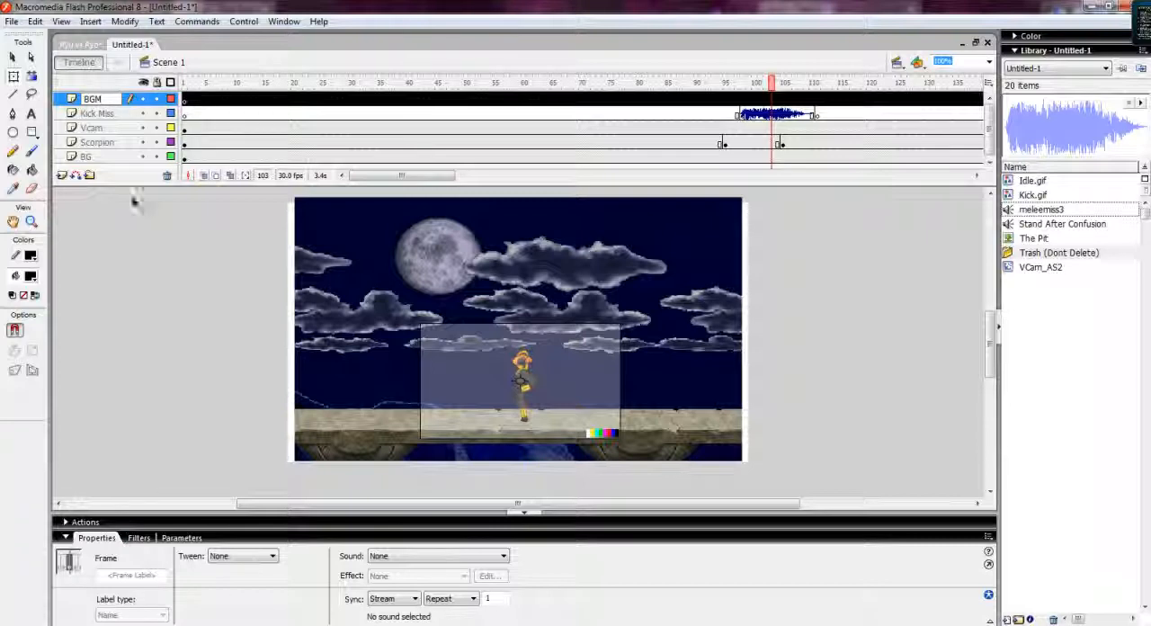
left_click(137, 279)
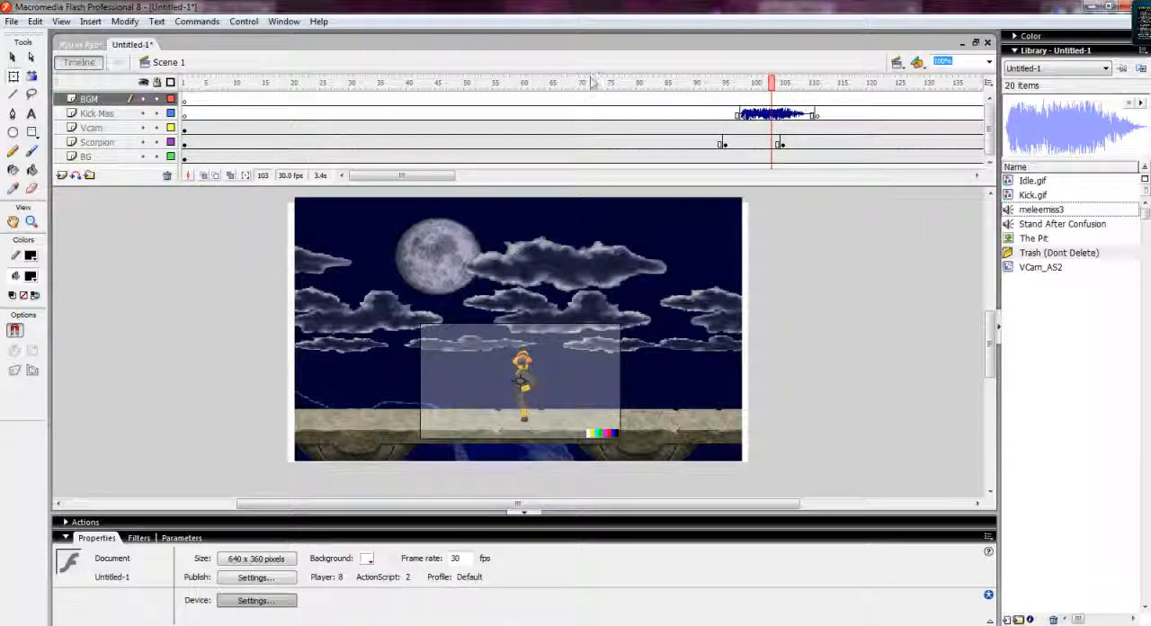
Place the Stand After Confusion sound on frame 1 of the BGM layer and test the movie.
left_click(185, 99)
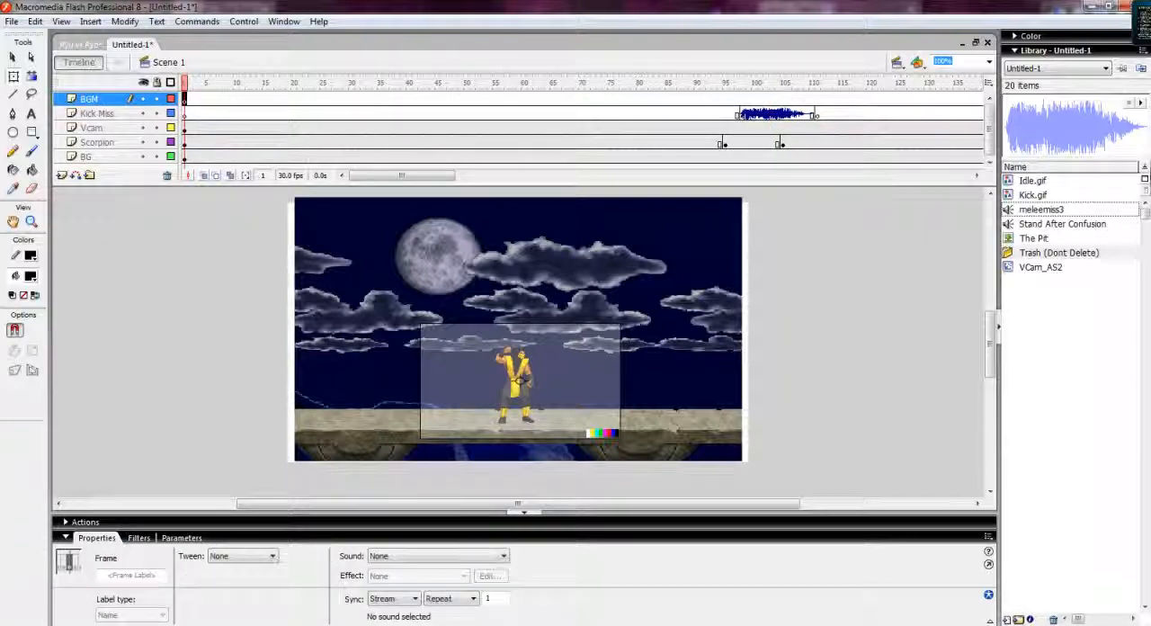
left_click(1061, 224)
left_click_drag(1061, 224, 508, 283)
key("ctrl+Return")
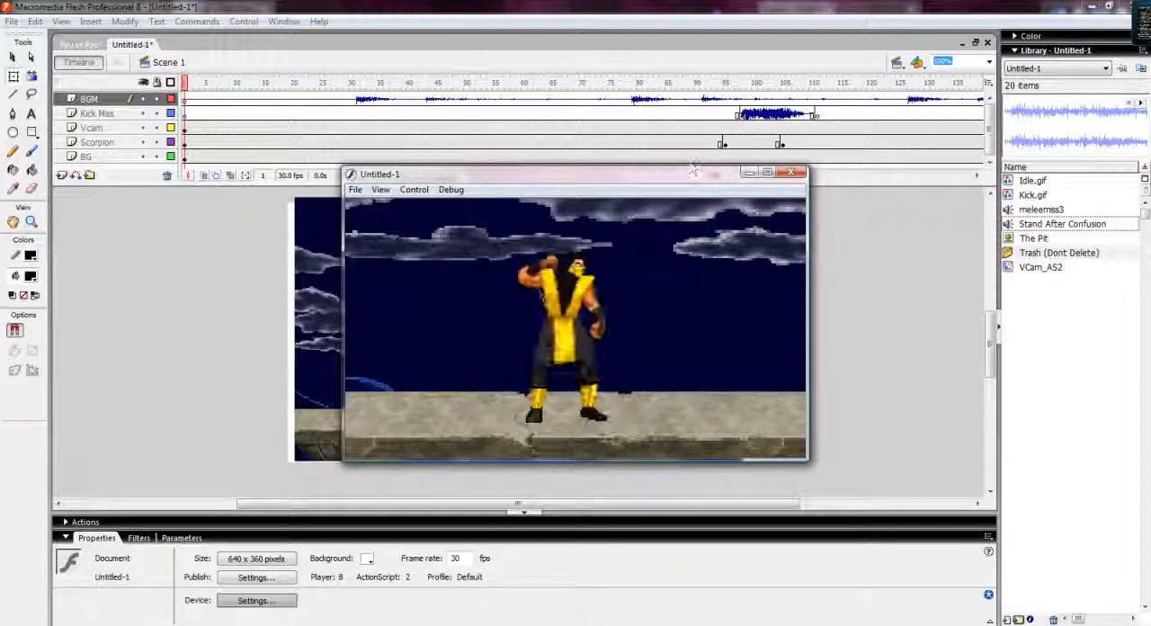
left_click(790, 173)
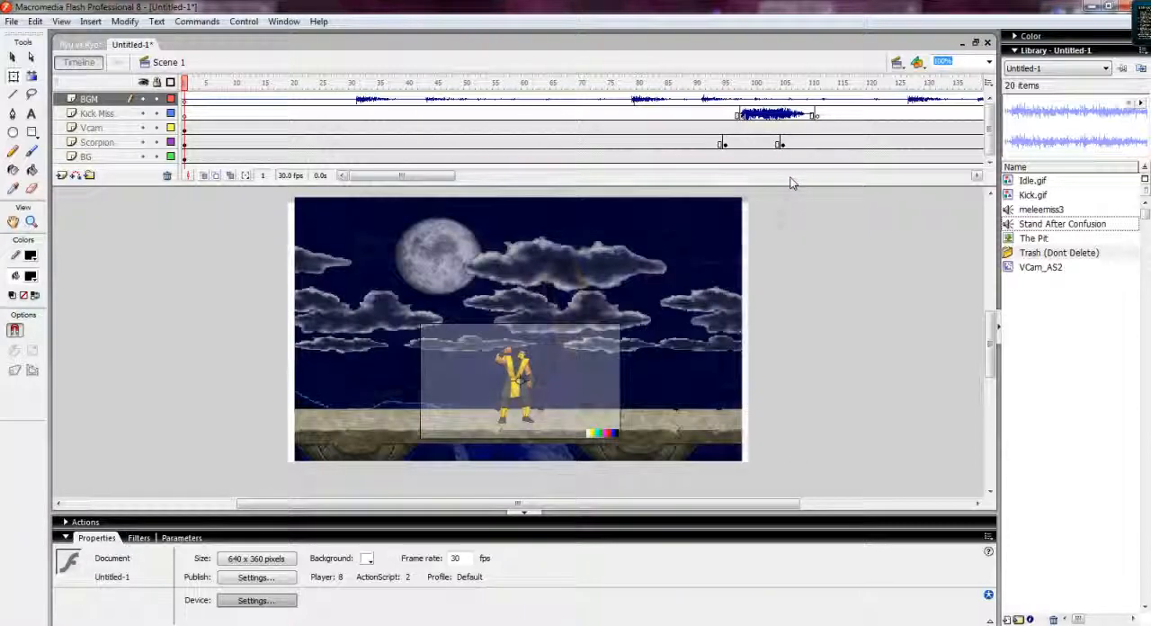